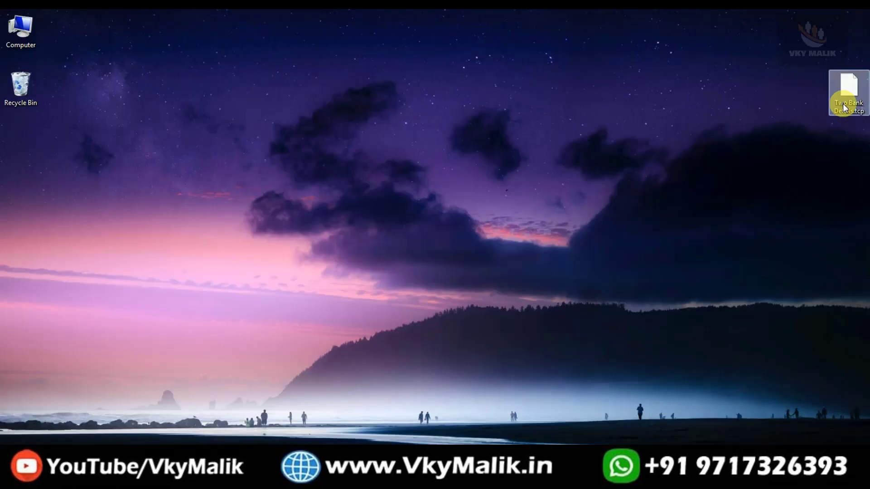
Step: Copy the full path of Two Bank Details.tcp from the Security tab of its Properties
{"action": "left_click", "coordinate": [847, 91]}
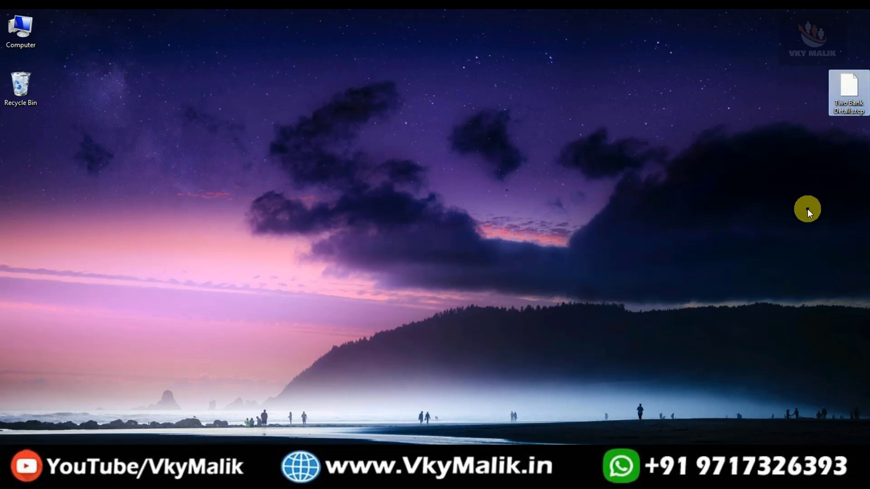
{"action": "right_click", "coordinate": [845, 89]}
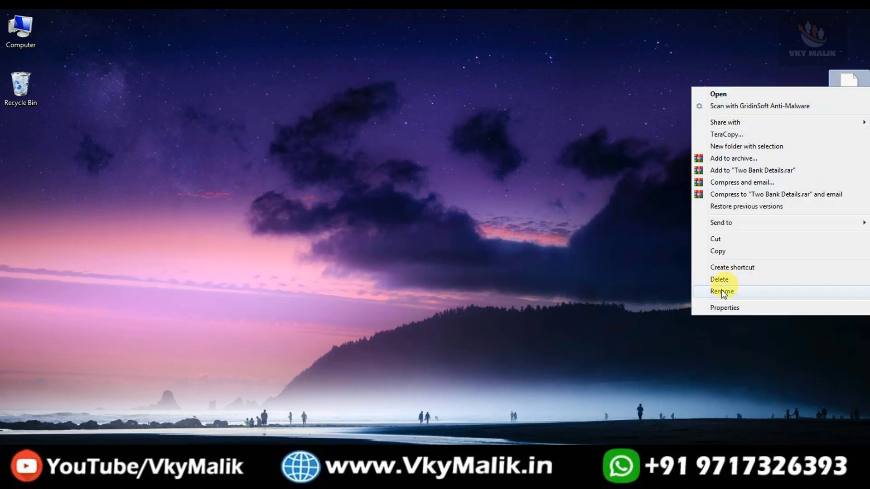
{"action": "left_click", "coordinate": [720, 307]}
{"action": "left_click", "coordinate": [714, 114]}
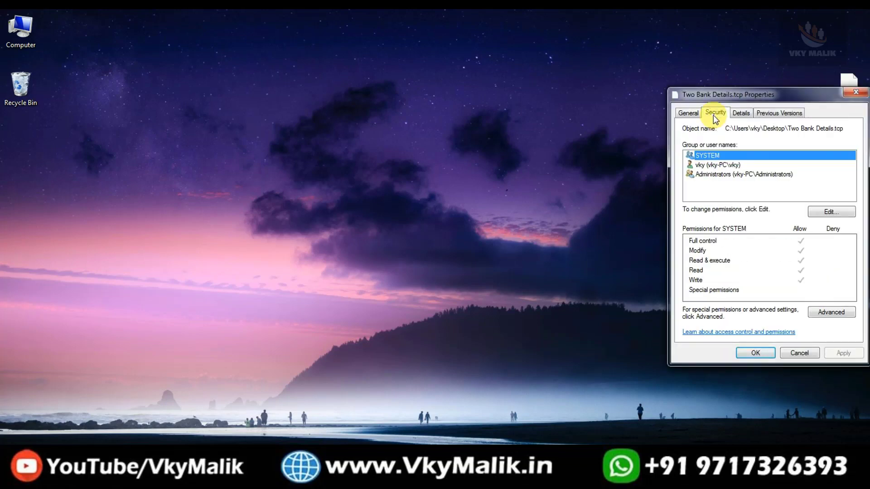
{"action": "left_click_drag", "start_coordinate": [725, 129], "coordinate": [863, 146]}
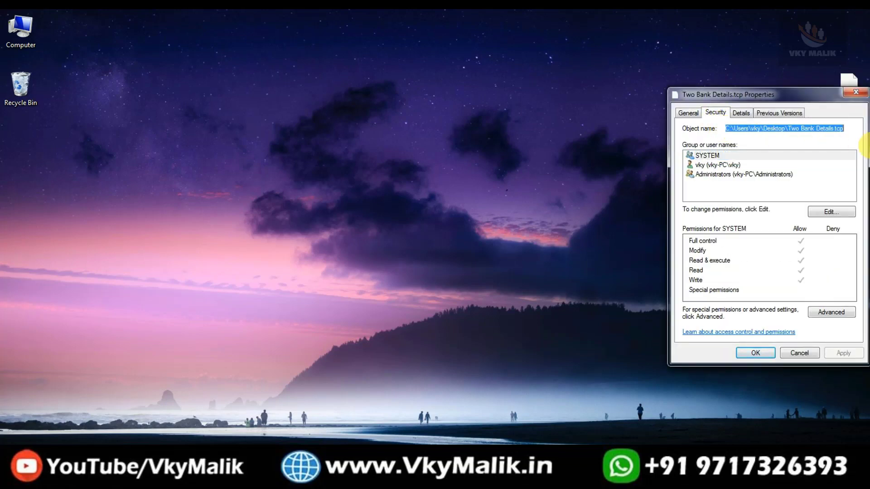
{"action": "right_click", "coordinate": [794, 132]}
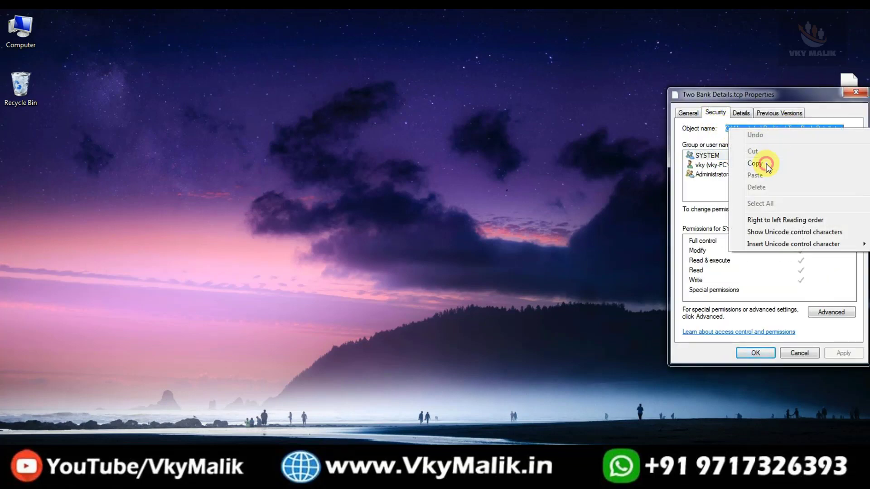
{"action": "left_click", "coordinate": [767, 167]}
{"action": "left_click", "coordinate": [851, 92]}
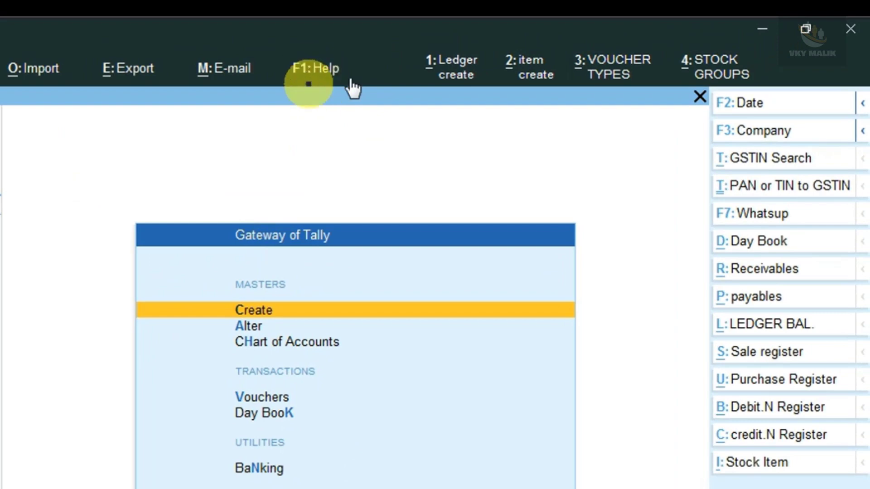
Step: Go to TDLs & AddOns from the F1 Help menu to view the 19 configured TDLs
{"action": "left_click", "coordinate": [313, 79]}
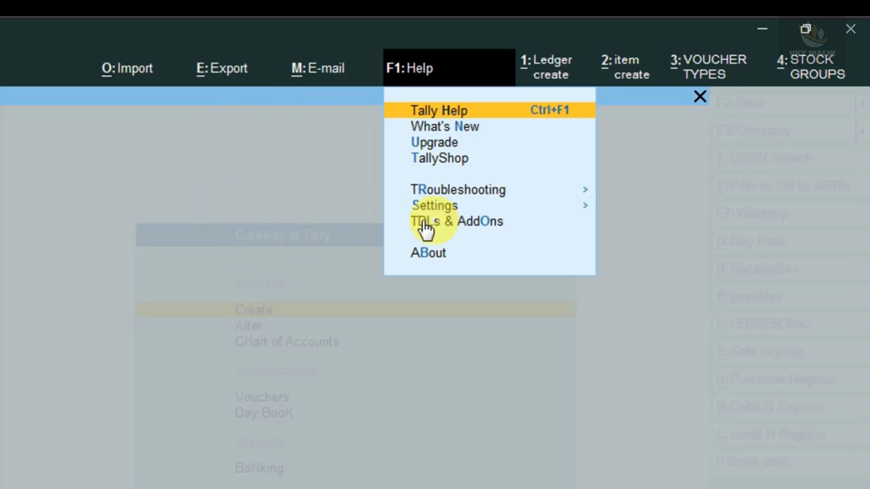
{"action": "key", "text": "Up"}
{"action": "key", "text": "Up"}
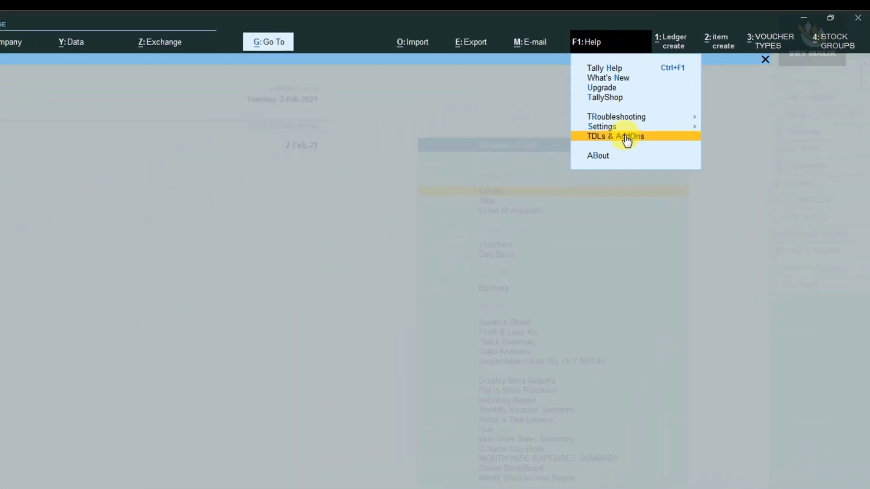
{"action": "left_click", "coordinate": [651, 123]}
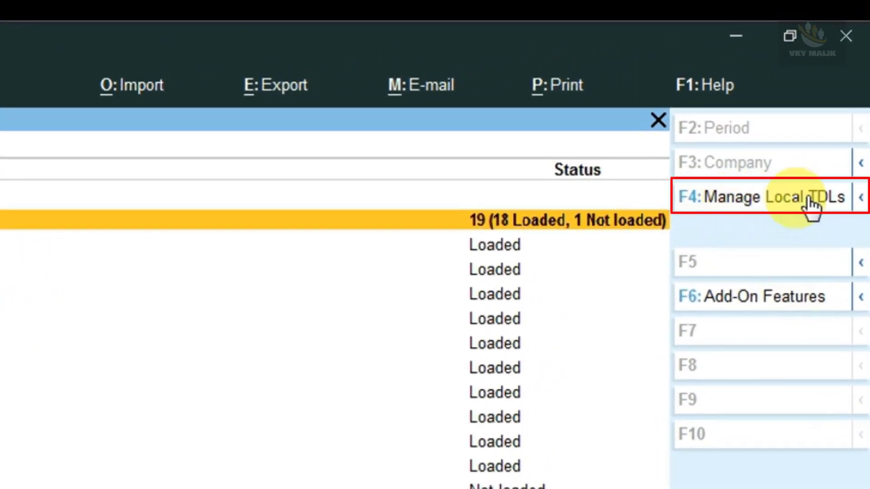
Step: Open the local TDL configuration and move past the existing files to a new blank row
{"action": "left_click", "coordinate": [775, 201]}
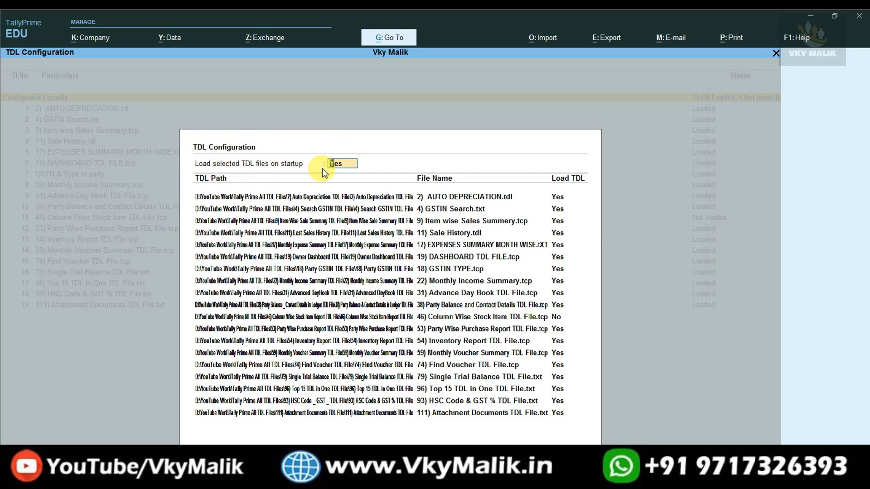
{"action": "key", "text": "Return"}
{"action": "key", "text": "Return"}
{"action": "key", "text": "Return"}
{"action": "key", "text": "Return"}
{"action": "key", "text": "Return"}
{"action": "key", "text": "Return"}
{"action": "key", "text": "Return"}
{"action": "key", "text": "Return"}
{"action": "key", "text": "Return"}
{"action": "key", "text": "Return"}
{"action": "key", "text": "Return"}
{"action": "key", "text": "Return"}
{"action": "key", "text": "Return"}
{"action": "key", "text": "Return"}
{"action": "key", "text": "Return"}
{"action": "key", "text": "Return"}
{"action": "key", "text": "Return"}
{"action": "key", "text": "Return"}
{"action": "key", "text": "Return"}
{"action": "key", "text": "Return"}
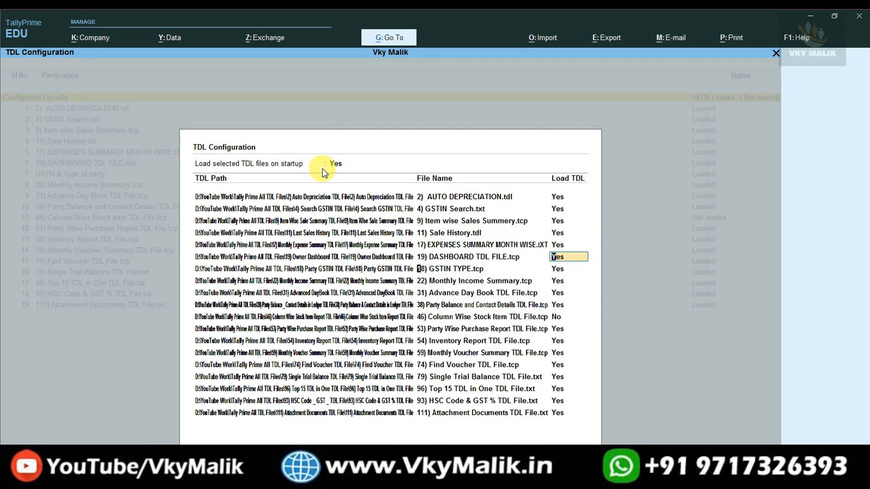
{"action": "key", "text": "Return"}
{"action": "key", "text": "Return"}
{"action": "key", "text": "Return"}
{"action": "key", "text": "Return"}
{"action": "key", "text": "Return"}
{"action": "key", "text": "Return"}
{"action": "key", "text": "Return"}
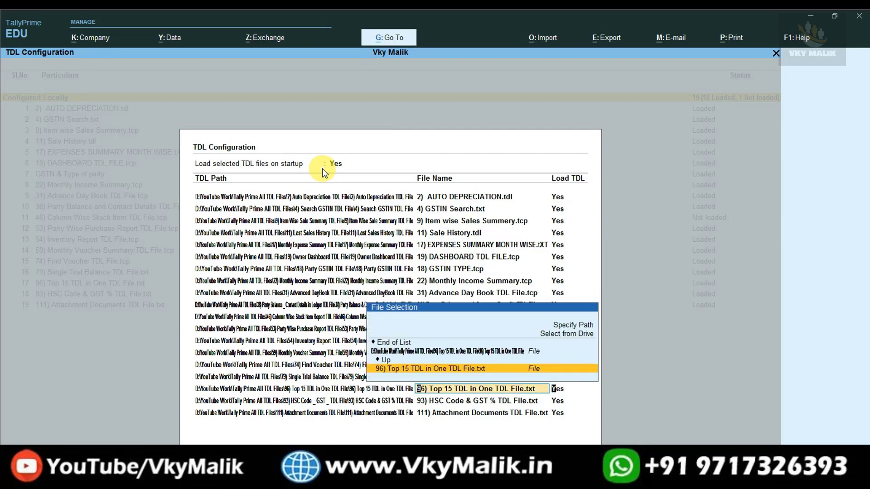
{"action": "key", "text": "Return"}
{"action": "key", "text": "Return"}
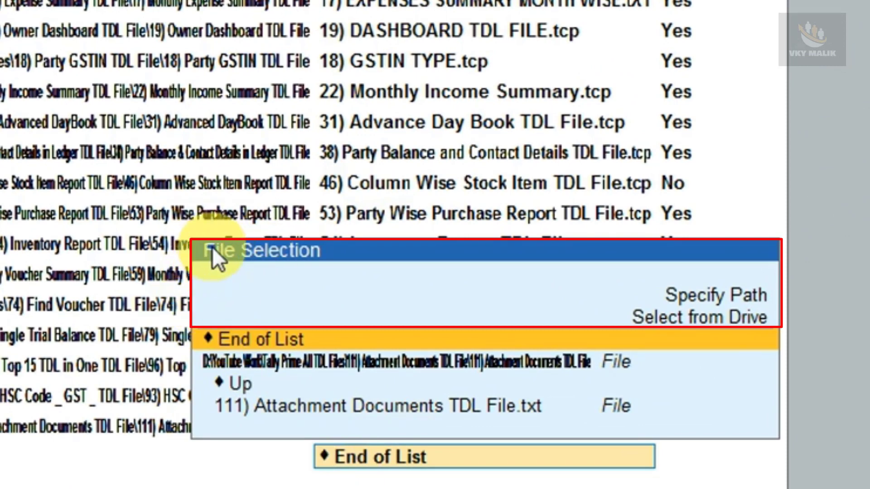
Step: Paste the copied Two Bank Details.tcp path as a new TDL file and save the configuration
{"action": "key", "text": "Up"}
{"action": "key", "text": "Up"}
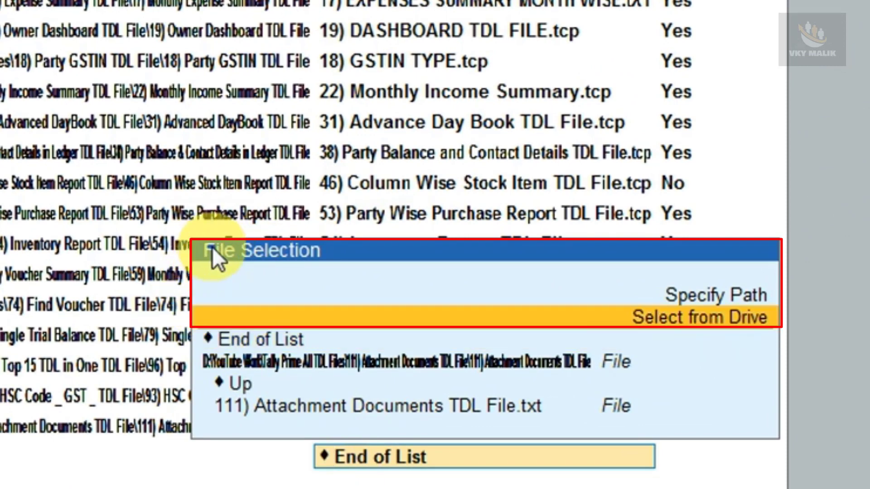
{"action": "key", "text": "Down"}
{"action": "key", "text": "Up"}
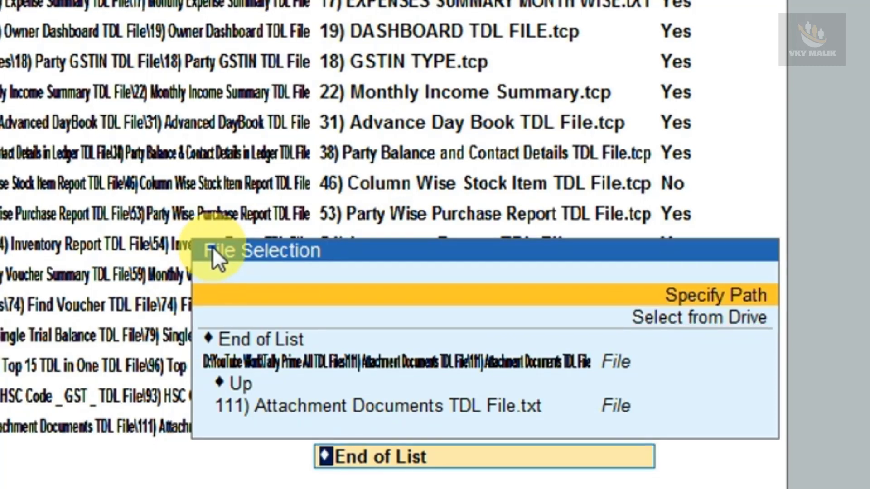
{"action": "key", "text": "Return"}
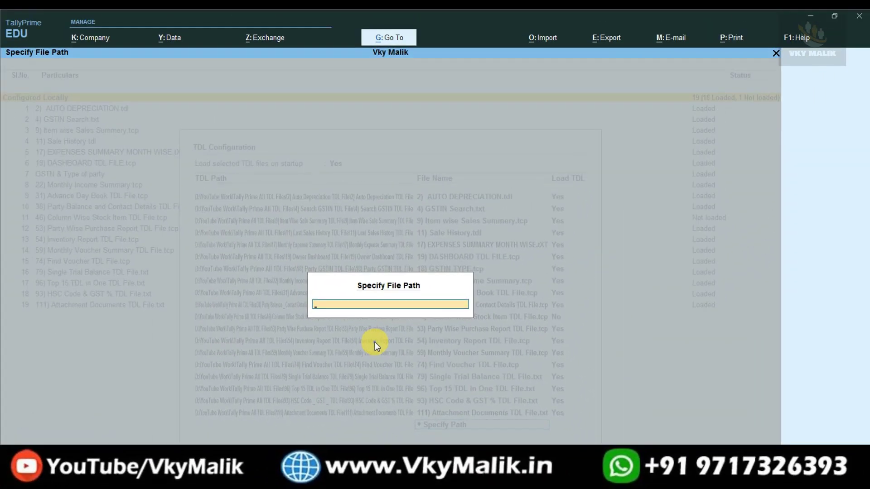
{"action": "key", "text": "ctrl+v"}
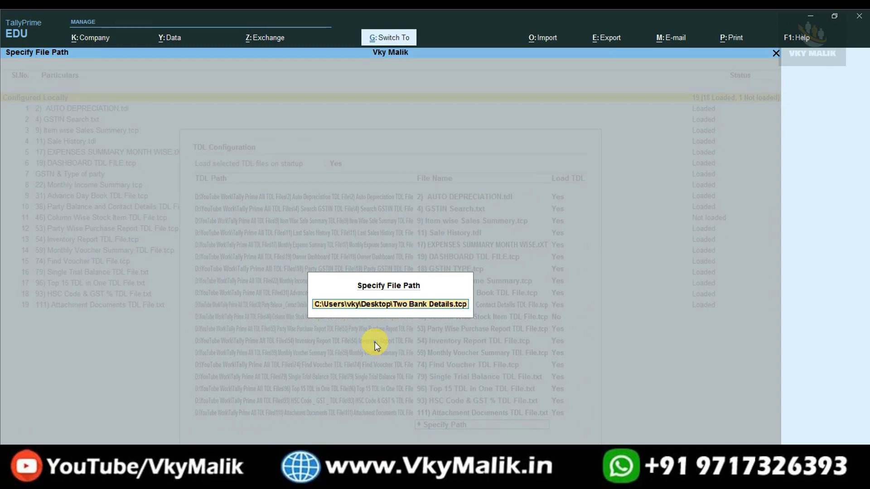
{"action": "key", "text": "Return"}
{"action": "key", "text": "Return"}
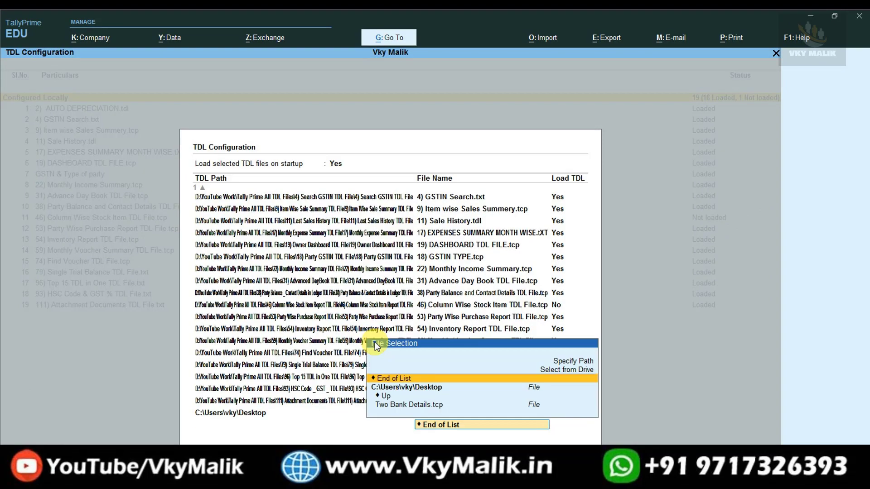
{"action": "key", "text": "Return"}
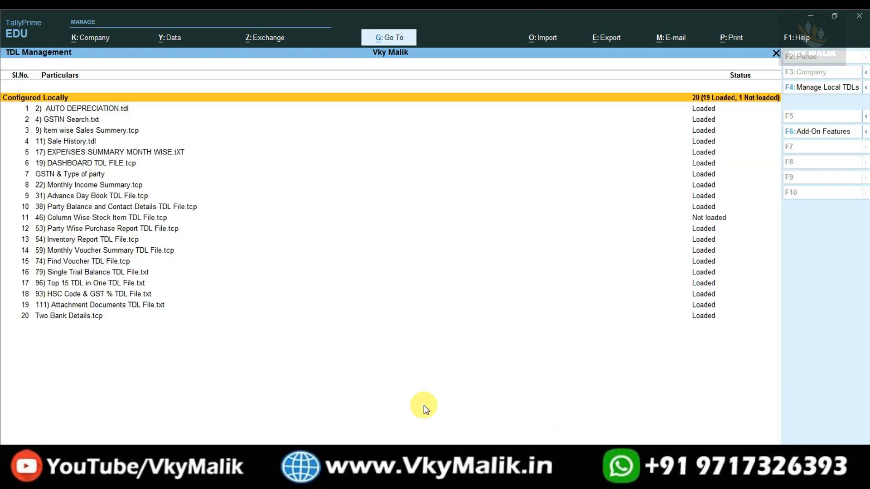
Step: Check Two Bank Details.tcp is loaded, return to Gateway of Tally and select Bank Details
{"action": "left_click", "coordinate": [64, 316]}
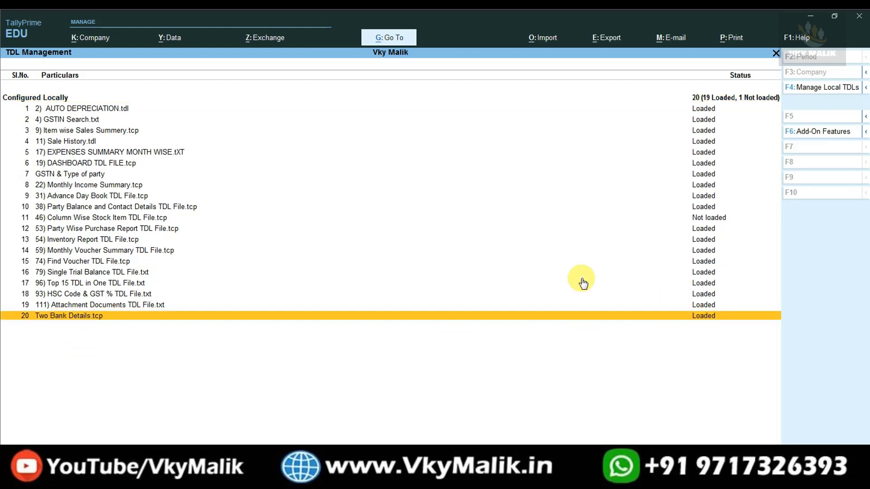
{"action": "key", "text": "Escape"}
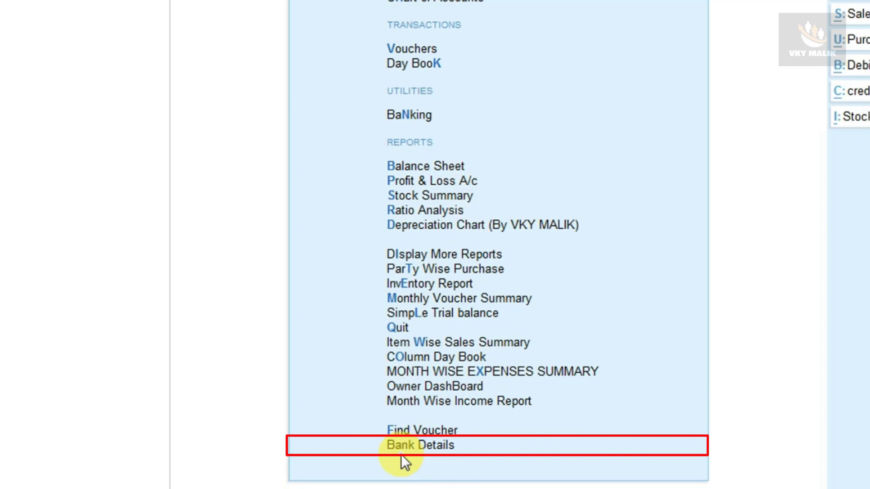
{"action": "left_click", "coordinate": [401, 453]}
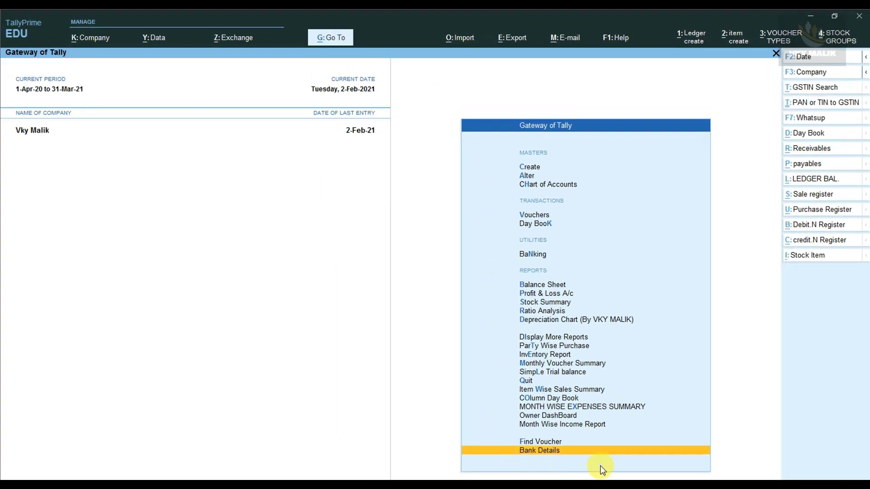
Step: In the Bank Details form, enter the first account number, IFSC KKBK858569 and branch KAROL NAGAR DELHI
{"action": "key", "text": "Return"}
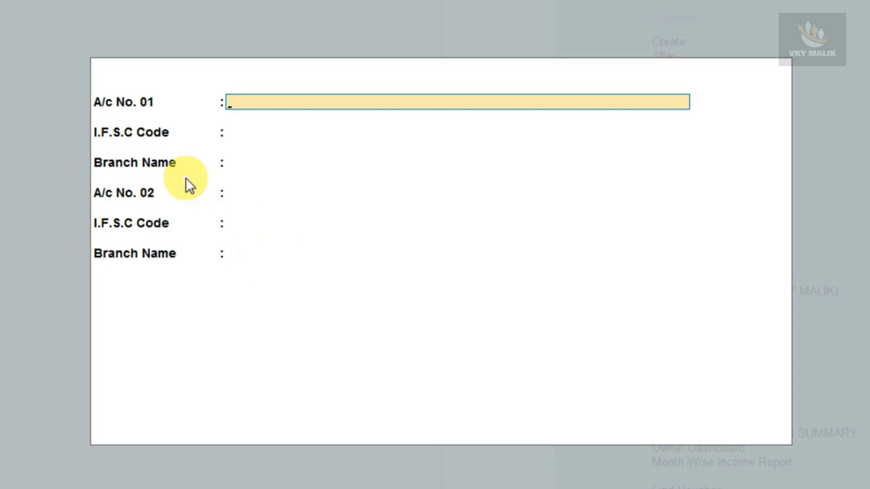
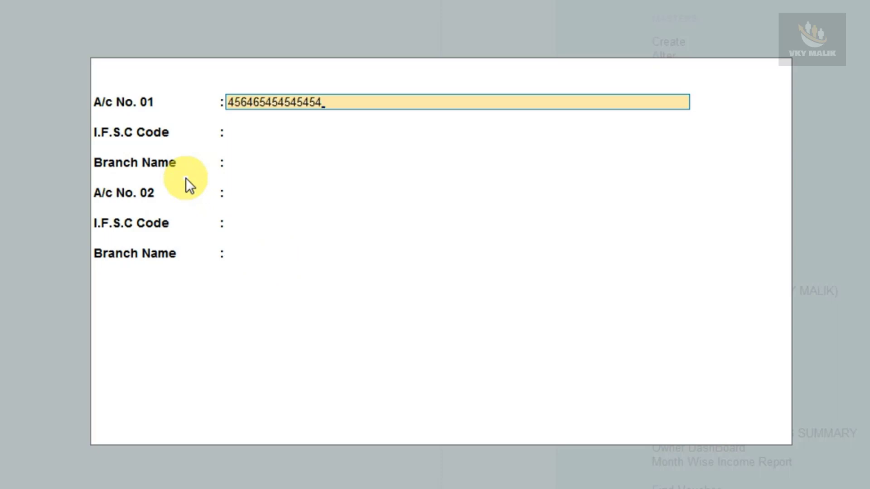
{"action": "key", "text": "Return"}
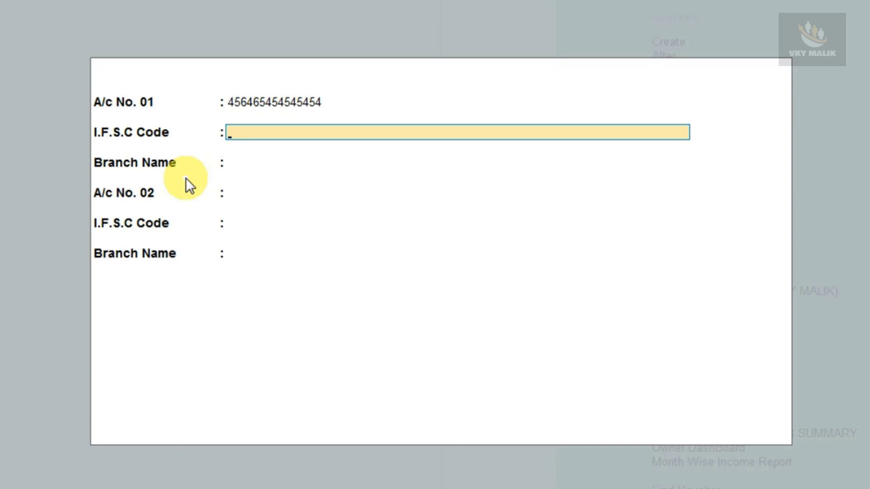
{"action": "type", "text": "KKBK858569"}
{"action": "key", "text": "Return"}
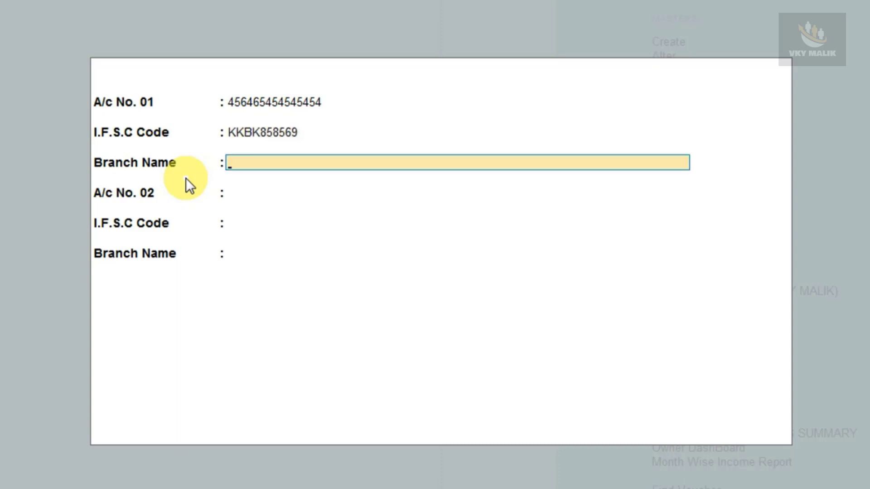
{"action": "type", "text": "KAROL NAGAR DELHI"}
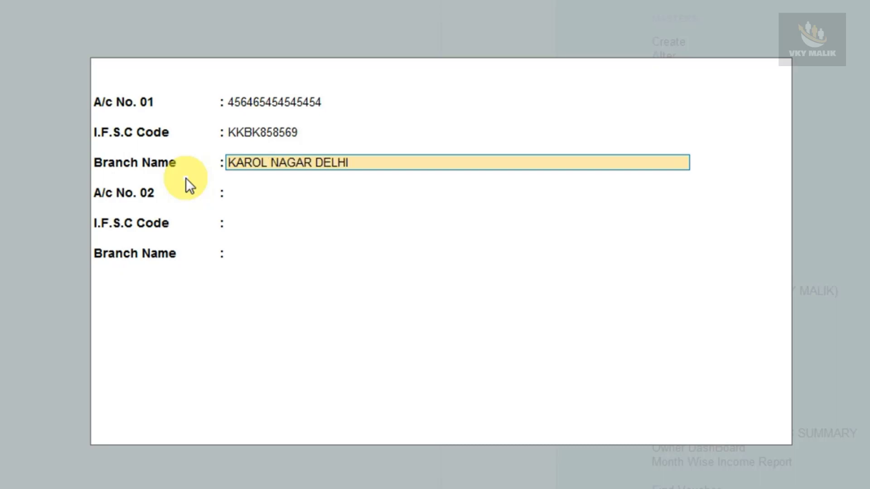
{"action": "key", "text": "Return"}
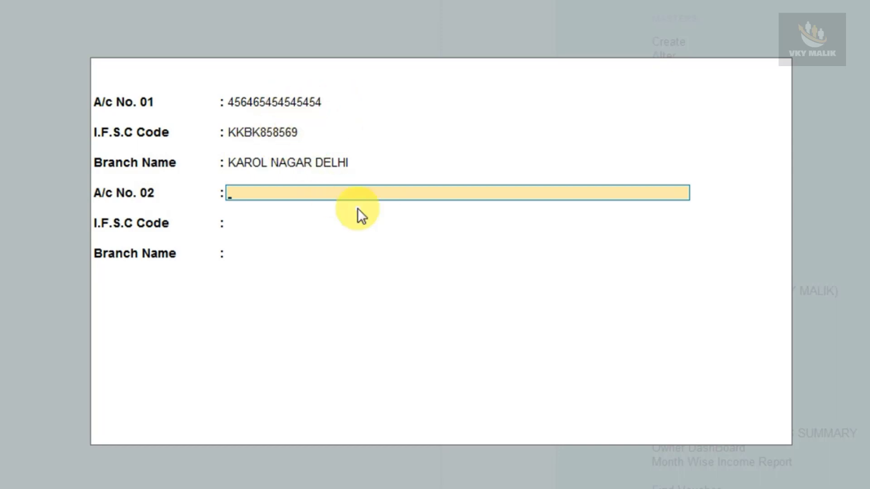
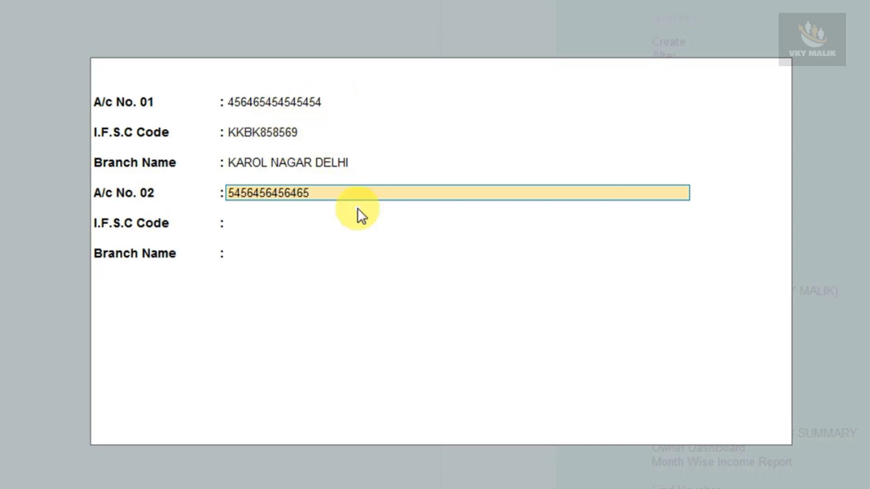
Step: Enter the second account number, IFSC SBIN000252 and branch WEST KAROL BAGH NAGAR
{"action": "key", "text": "Return"}
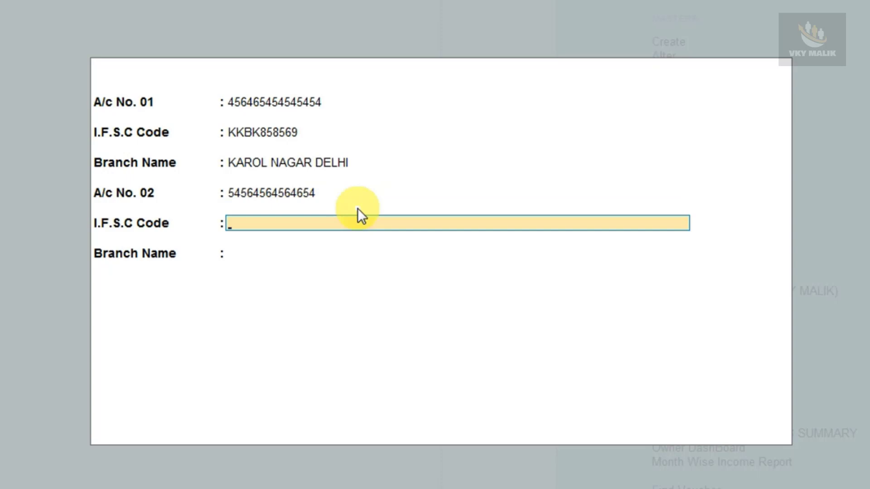
{"action": "type", "text": "SBIN000252"}
{"action": "key", "text": "Return"}
{"action": "type", "text": "W"}
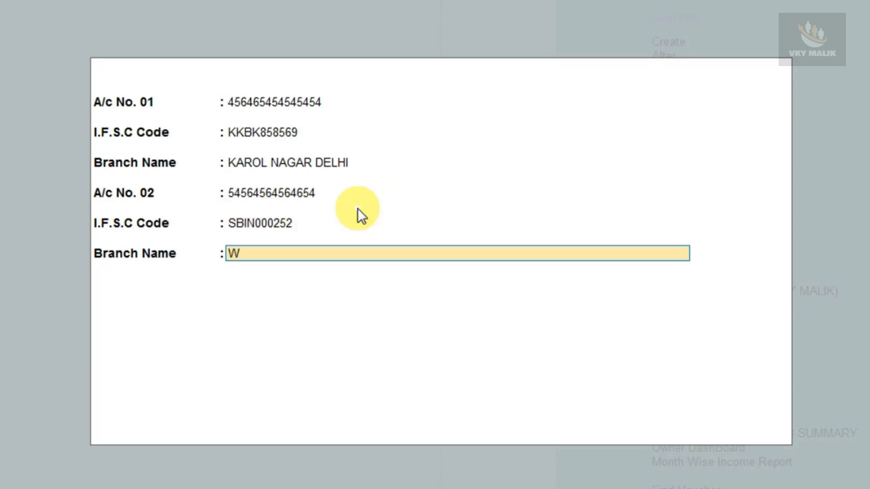
{"action": "type", "text": "EST KAROL BAGH N"}
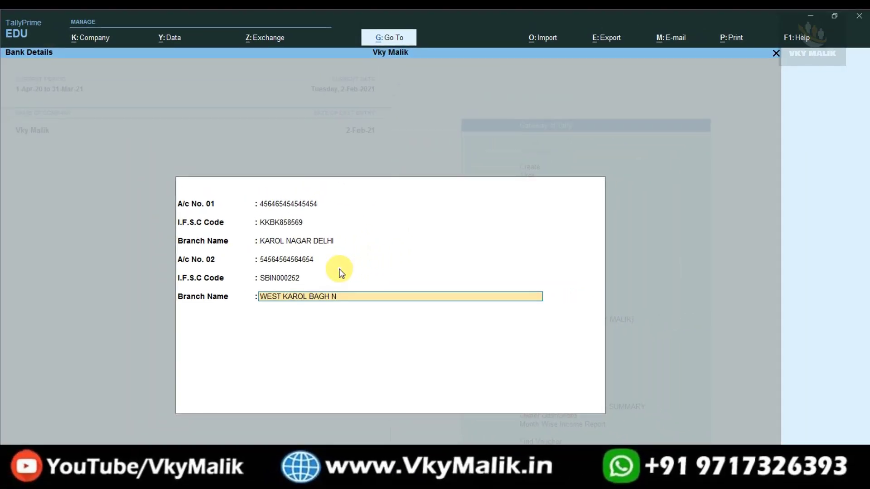
{"action": "type", "text": "AGAR"}
Step: Save the Bank Details form, reopen it to verify the entries, and go back to Gateway of Tally
{"action": "key", "text": "Return"}
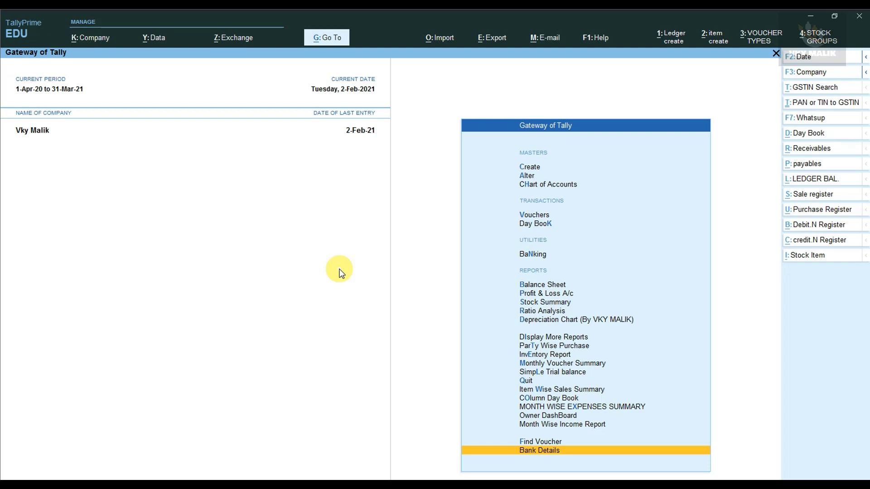
{"action": "key", "text": "Return"}
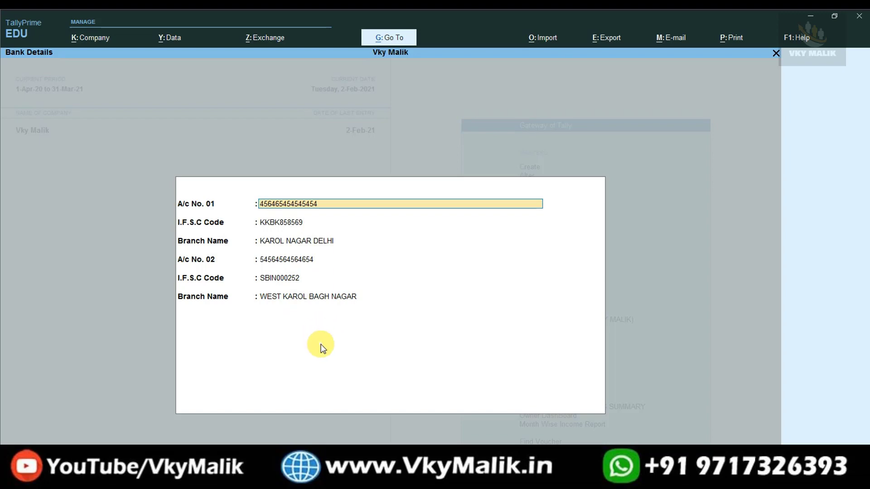
{"action": "key", "text": "Escape"}
{"action": "key", "text": "Escape"}
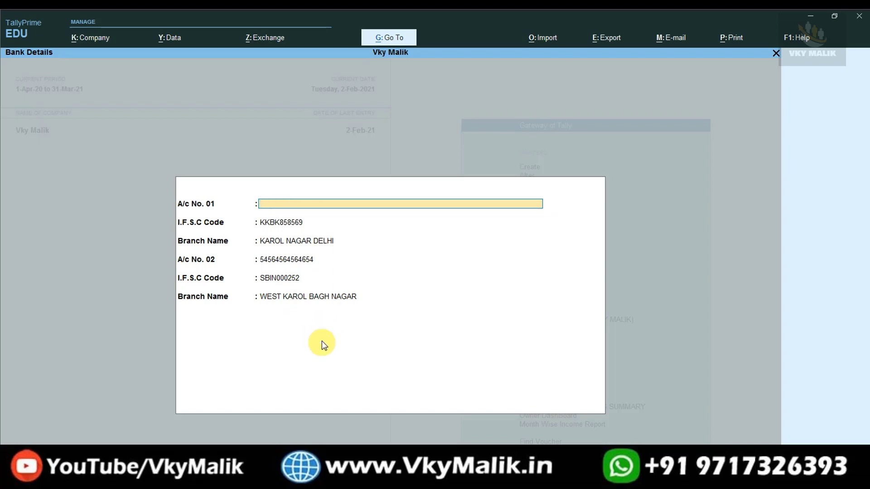